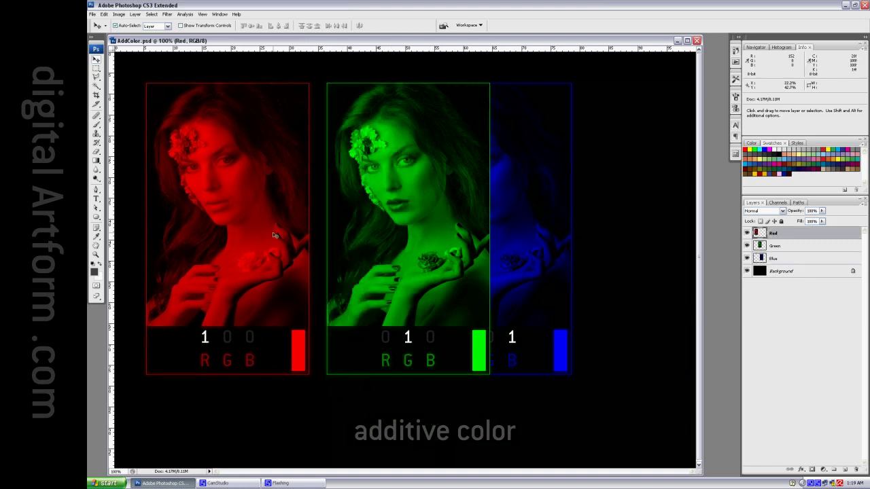
- Drag the blue panel right into its own slot beside green, then select the Red layer
{"action": "left_click_drag", "start_coordinate": [520, 252], "coordinate": [614, 249]}
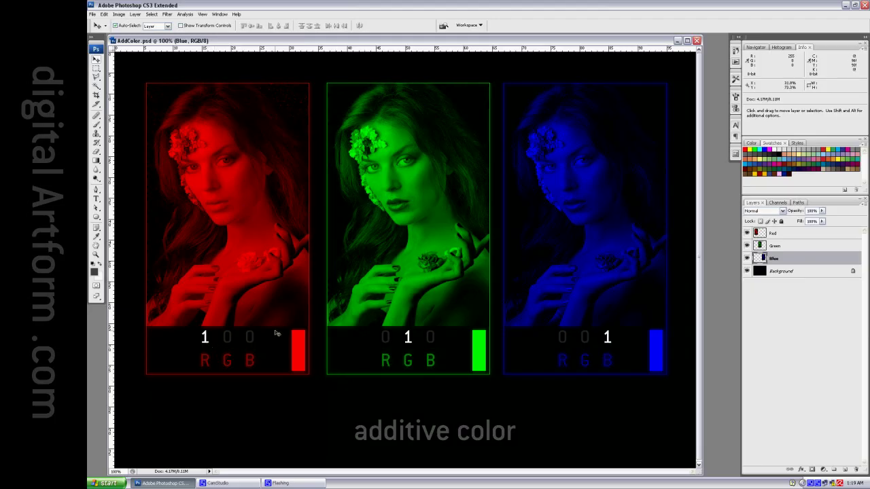
{"action": "left_click", "coordinate": [791, 325]}
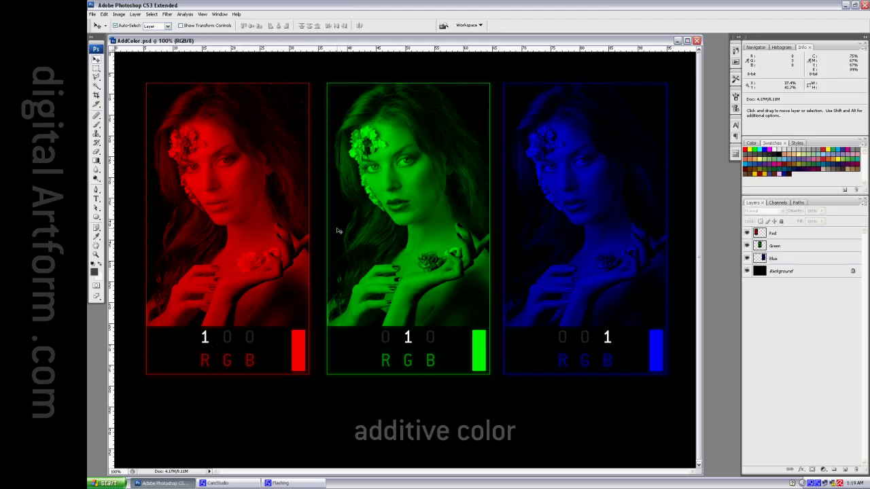
{"action": "left_click", "coordinate": [790, 238]}
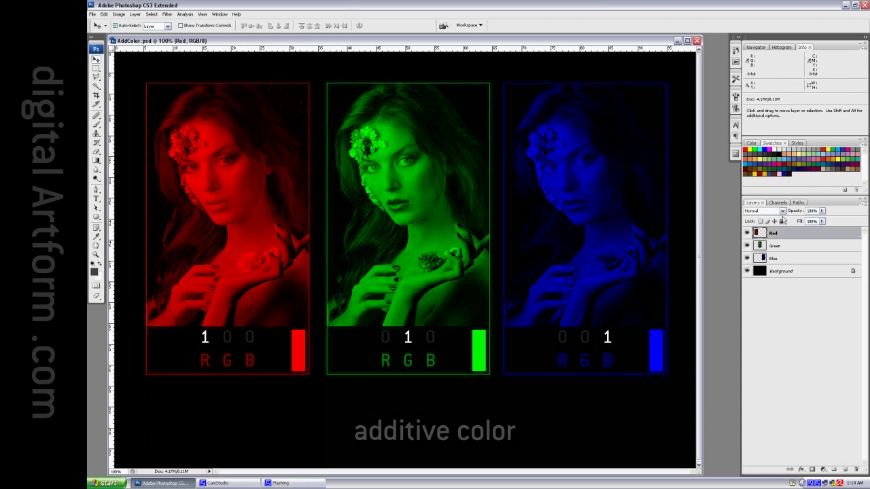
- Apply Linear Dodge (Add) to the Red, Green and Blue layers in turn, then reselect Red
{"action": "left_click", "coordinate": [782, 212]}
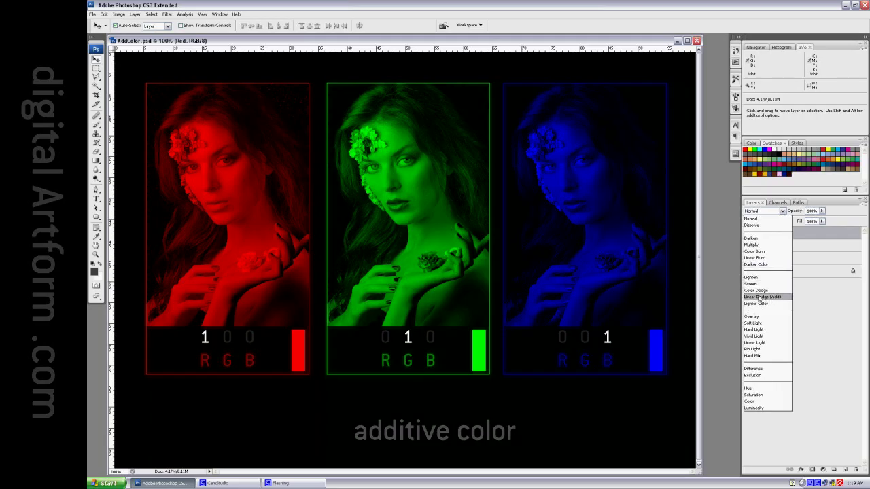
{"action": "left_click", "coordinate": [759, 299]}
{"action": "left_click", "coordinate": [793, 247]}
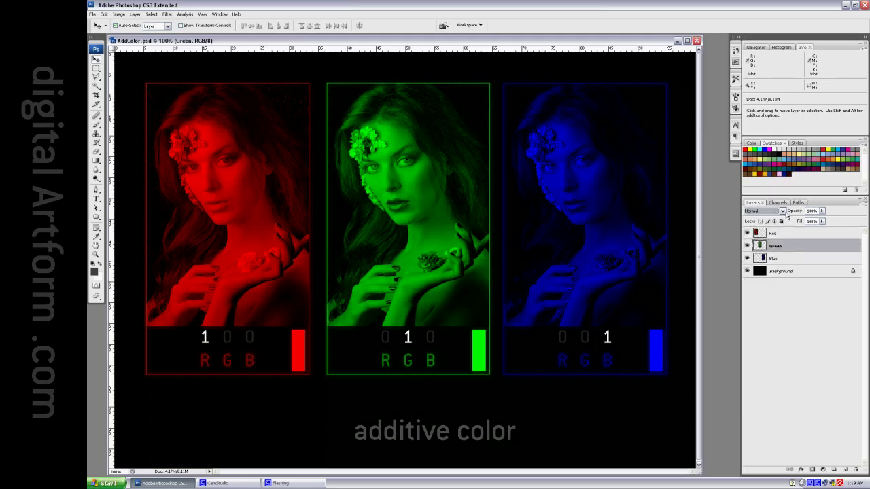
{"action": "left_click", "coordinate": [783, 211]}
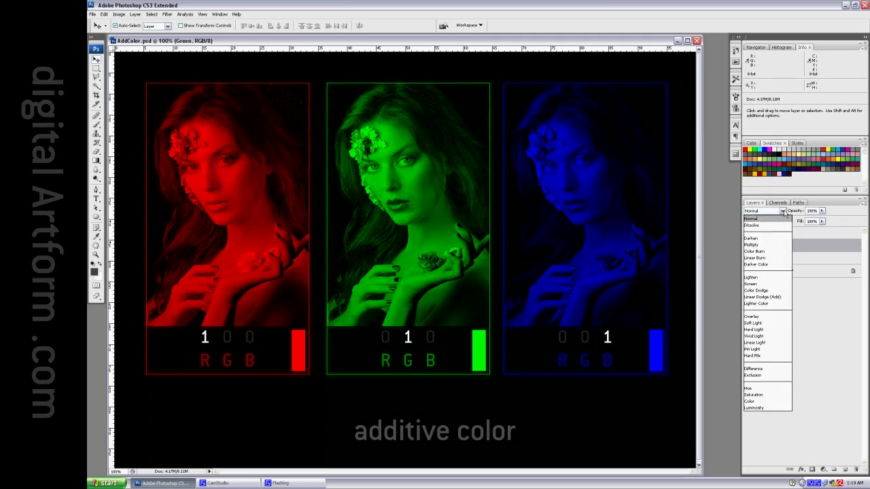
{"action": "left_click", "coordinate": [772, 298]}
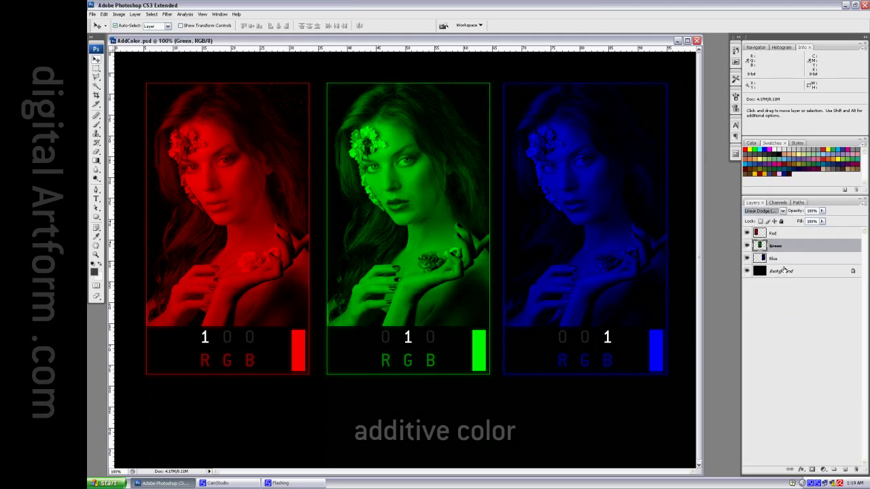
{"action": "left_click", "coordinate": [791, 261]}
{"action": "left_click", "coordinate": [782, 211]}
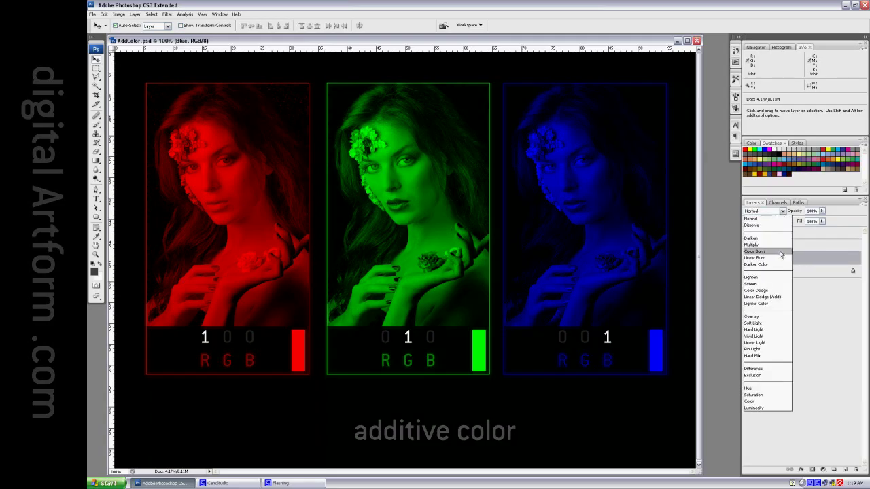
{"action": "left_click", "coordinate": [774, 297]}
{"action": "left_click", "coordinate": [800, 309]}
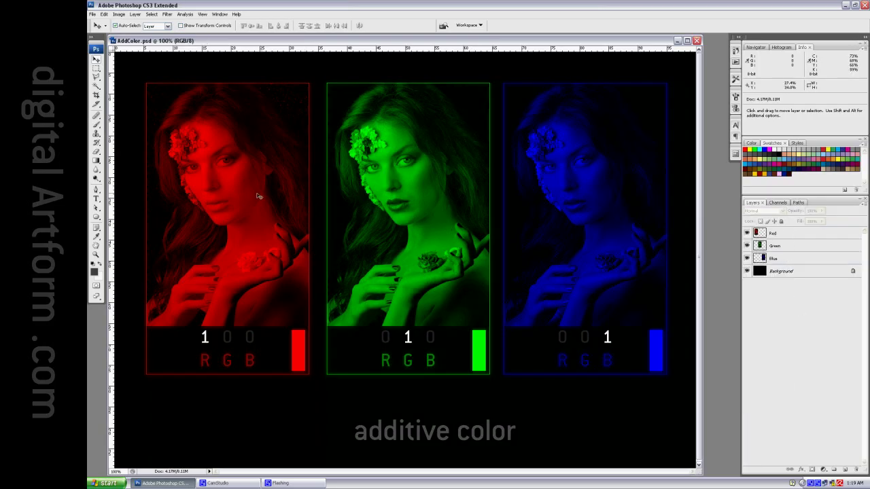
{"action": "left_click", "coordinate": [200, 223]}
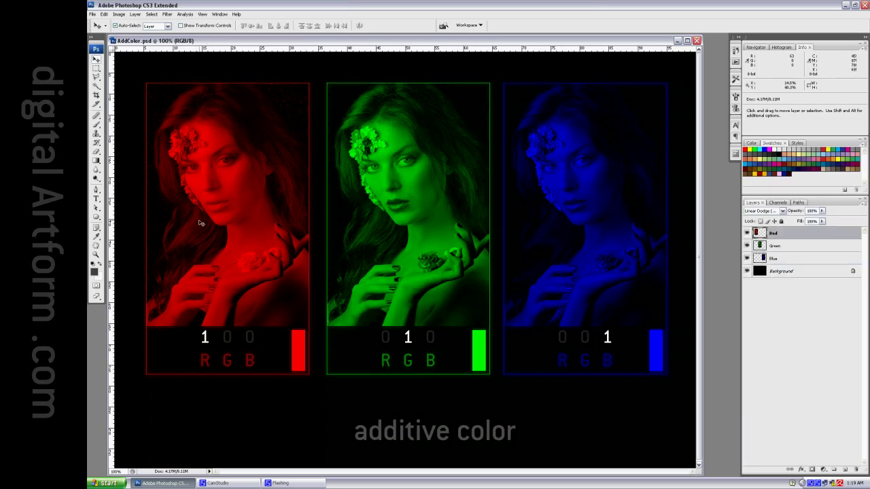
- Overlap red on green for yellow, red on blue for magenta, green on blue for cyan, then red onto cyan
{"action": "left_click_drag", "start_coordinate": [200, 223], "coordinate": [380, 224]}
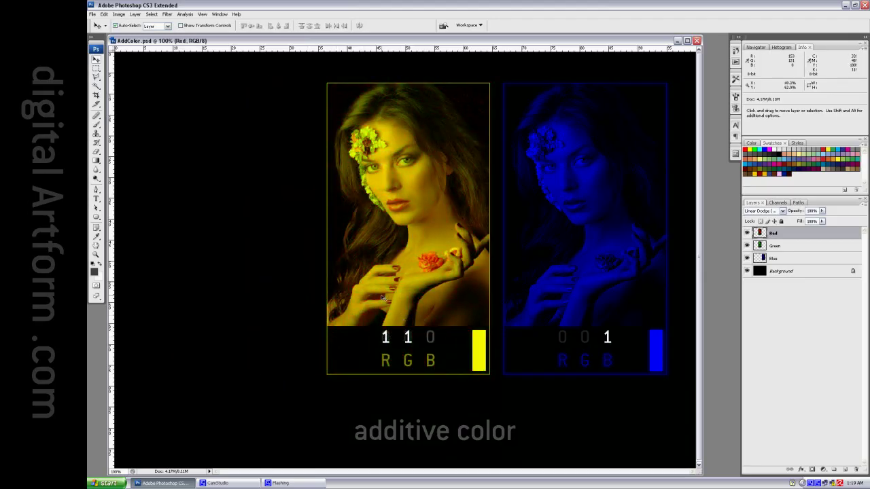
{"action": "left_click_drag", "start_coordinate": [366, 193], "coordinate": [549, 206]}
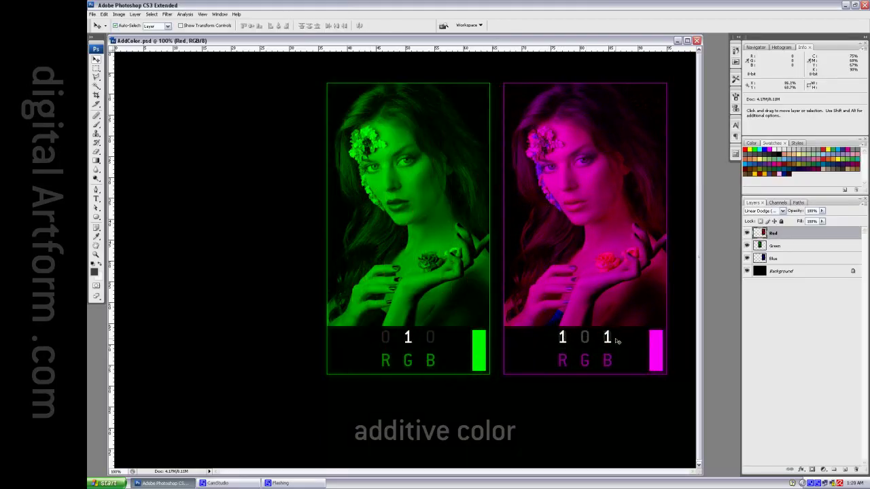
{"action": "left_click_drag", "start_coordinate": [555, 234], "coordinate": [178, 228]}
{"action": "left_click_drag", "start_coordinate": [360, 232], "coordinate": [536, 232]}
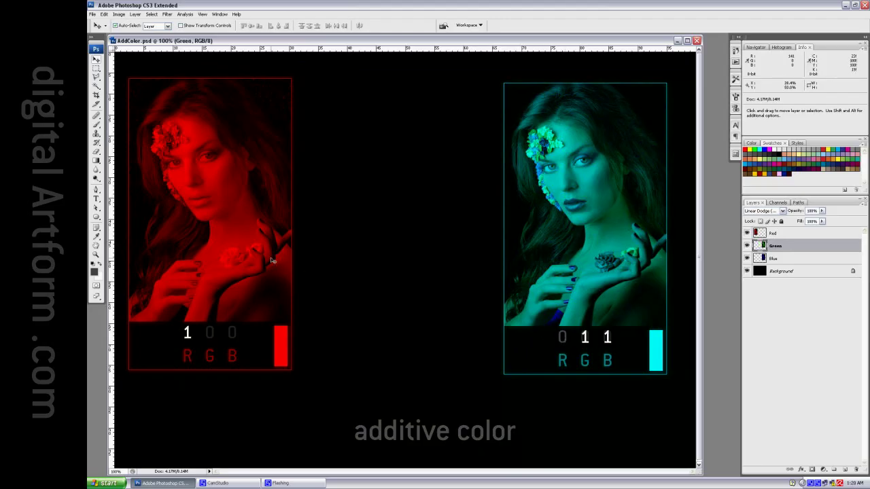
{"action": "left_click_drag", "start_coordinate": [203, 245], "coordinate": [578, 253]}
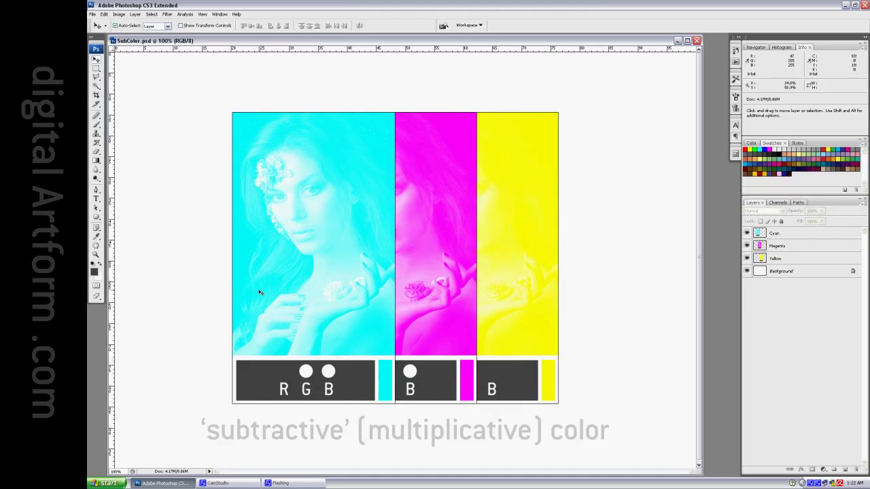
- Shift the cyan panel left and the yellow panel right so the three panels no longer overlap
{"action": "left_click_drag", "start_coordinate": [390, 273], "coordinate": [299, 273]}
{"action": "left_click_drag", "start_coordinate": [531, 281], "coordinate": [635, 282]}
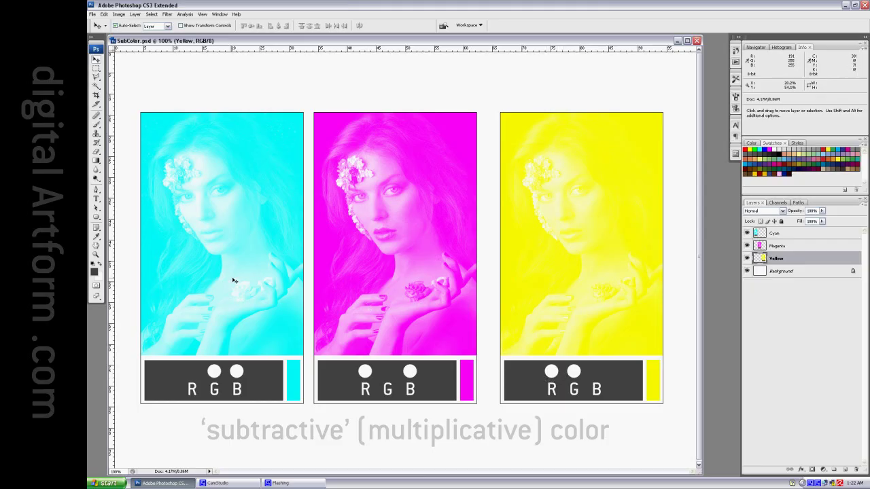
{"action": "mouse_move", "coordinate": [233, 282]}
{"action": "left_mouse_down"}
{"action": "mouse_move", "coordinate": [310, 281]}
{"action": "mouse_move", "coordinate": [226, 280]}
{"action": "left_mouse_up"}
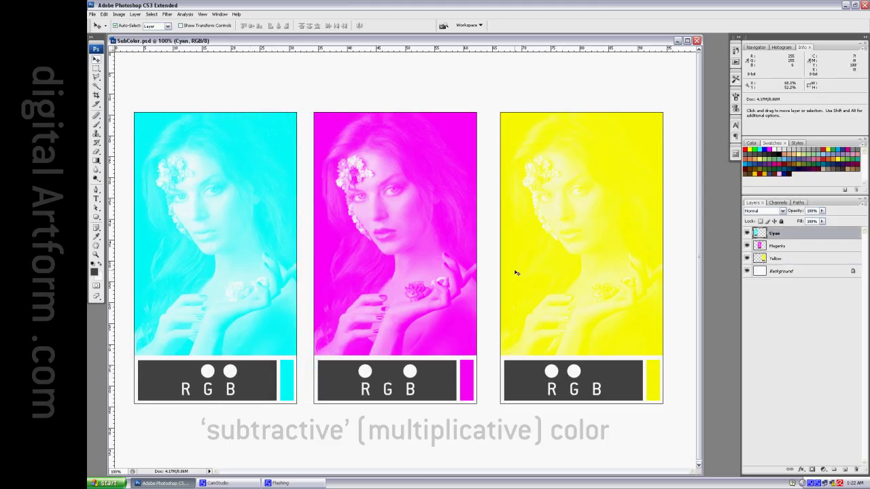
{"action": "left_click_drag", "start_coordinate": [547, 273], "coordinate": [526, 274]}
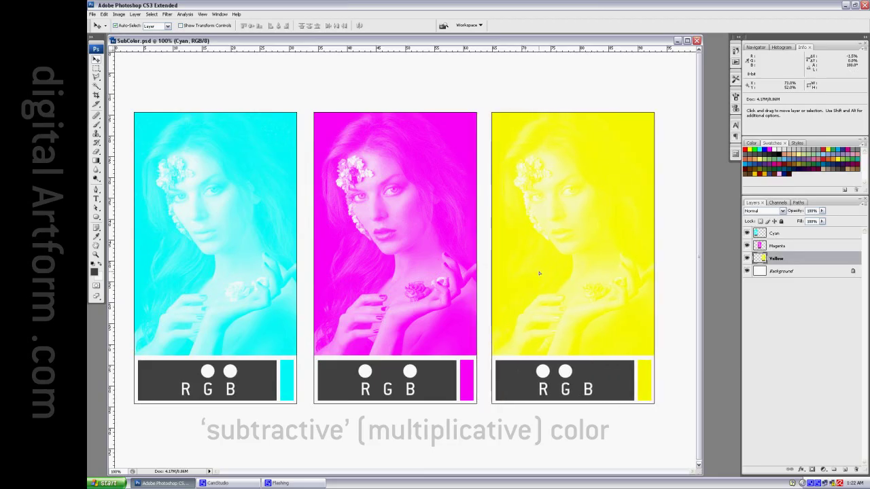
- Switch the Cyan, Magenta and Yellow layers each to the Multiply blend mode
{"action": "left_click", "coordinate": [795, 235]}
{"action": "left_click", "coordinate": [795, 233], "text": "ctrl"}
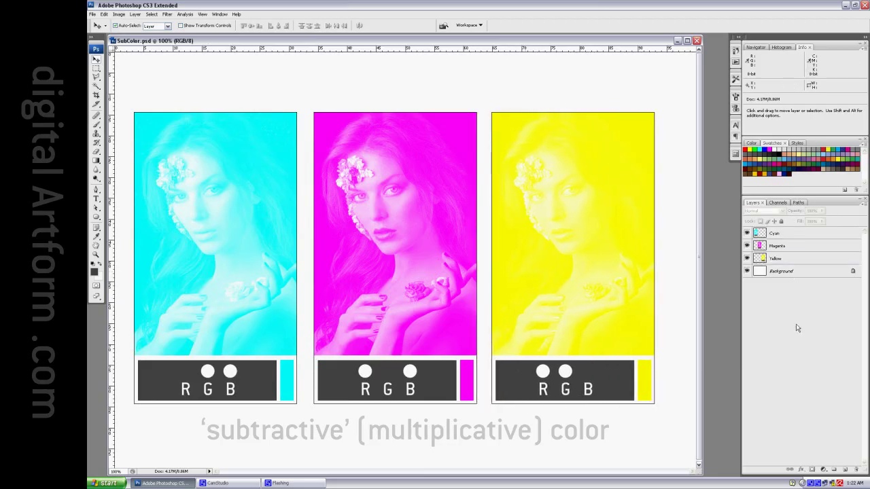
{"action": "left_click", "coordinate": [783, 232]}
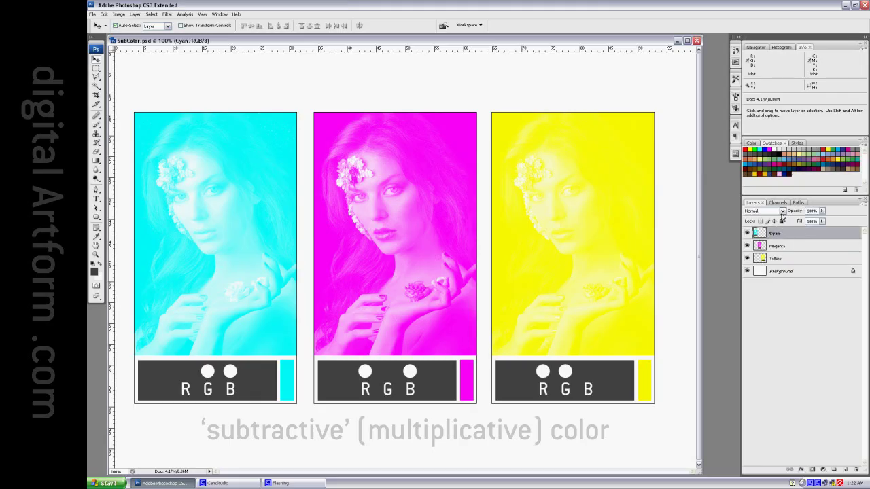
{"action": "left_click", "coordinate": [783, 211]}
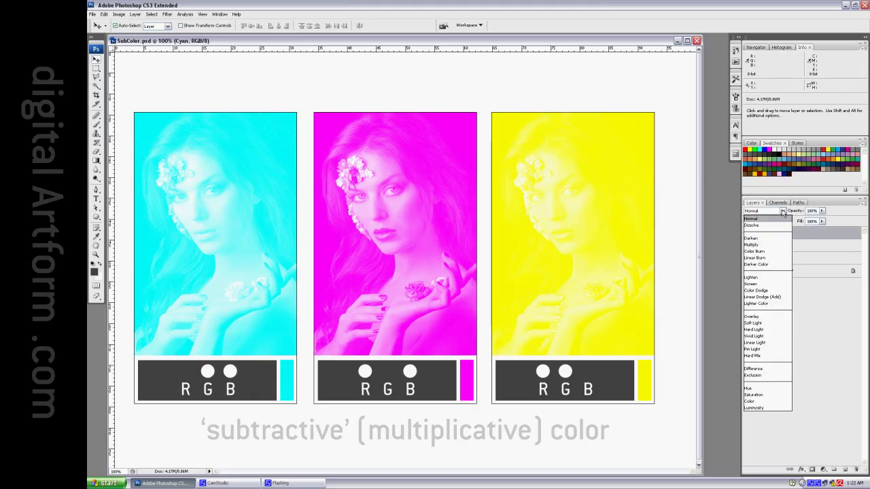
{"action": "left_click", "coordinate": [771, 244]}
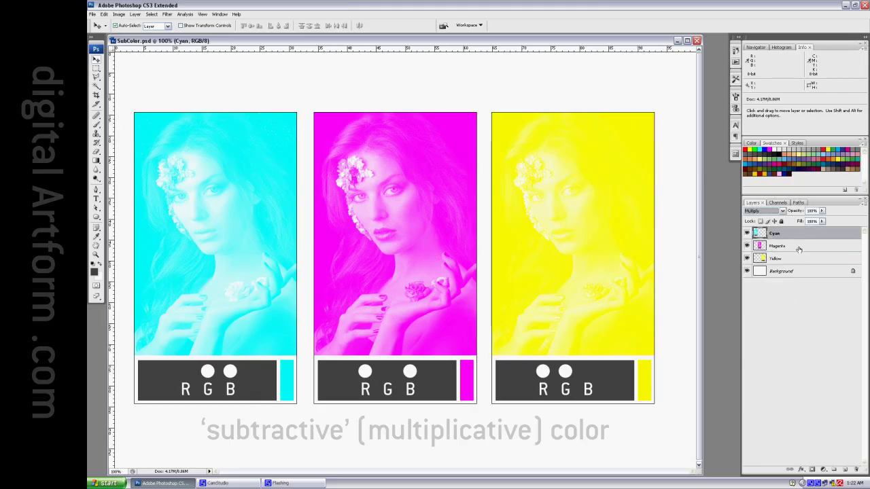
{"action": "left_click", "coordinate": [799, 246]}
{"action": "left_click", "coordinate": [782, 210]}
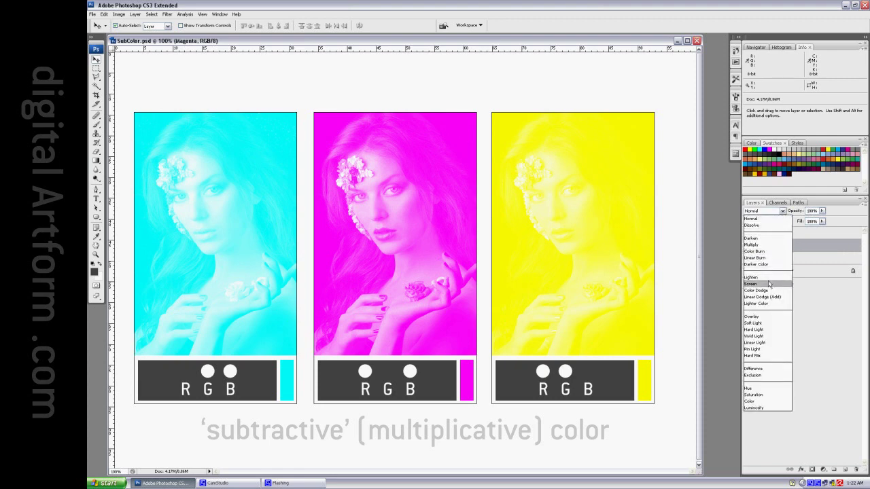
{"action": "left_click", "coordinate": [762, 246]}
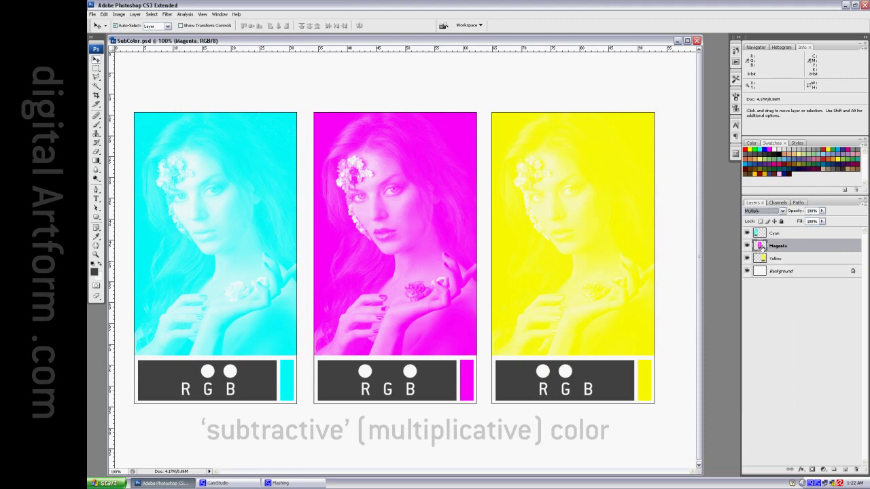
{"action": "left_click", "coordinate": [787, 259]}
{"action": "left_click", "coordinate": [782, 211]}
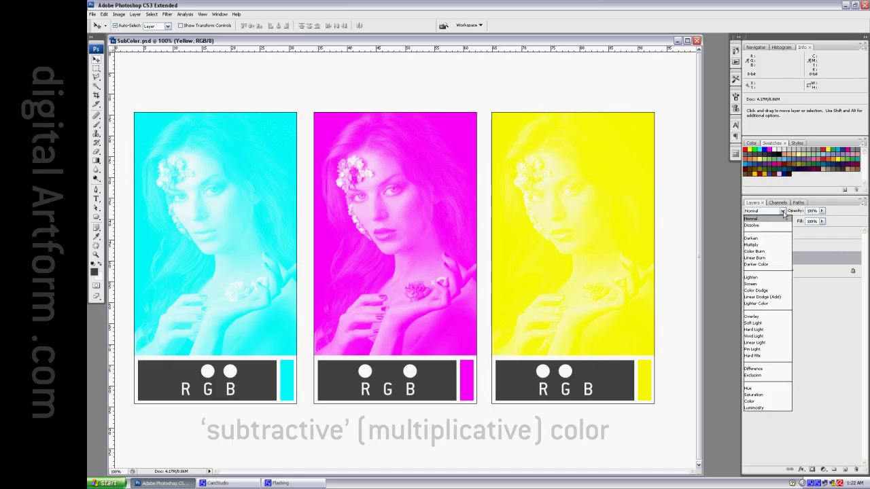
{"action": "left_click", "coordinate": [753, 245]}
{"action": "left_click", "coordinate": [820, 367]}
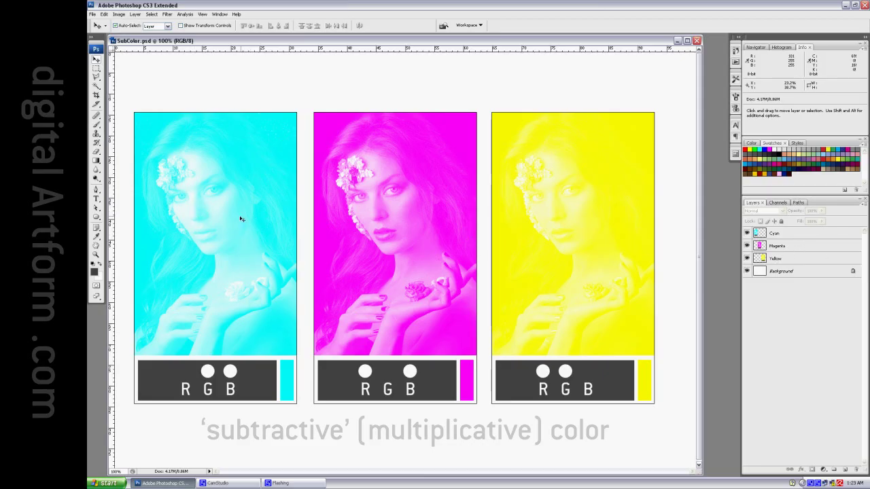
- Overlap the cyan panel with magenta to preview blue, then return cyan to its own spot
{"action": "left_click_drag", "start_coordinate": [197, 230], "coordinate": [376, 229]}
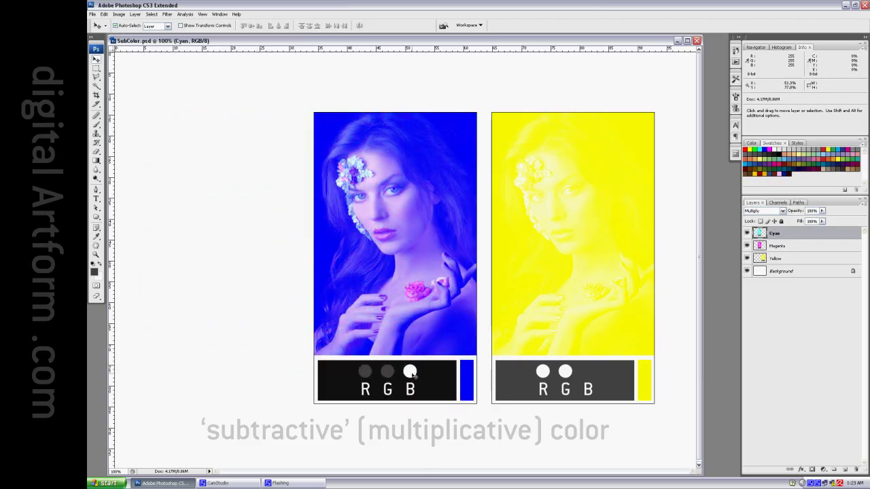
{"action": "left_click_drag", "start_coordinate": [422, 314], "coordinate": [604, 313]}
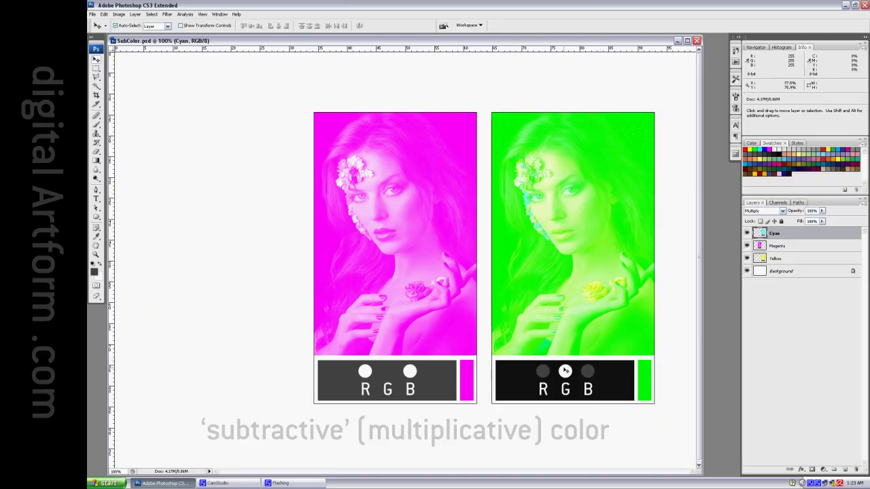
{"action": "left_click_drag", "start_coordinate": [584, 308], "coordinate": [234, 312]}
- Slide magenta over yellow to make red, then cyan onto it for full color and black
{"action": "left_click", "coordinate": [384, 296]}
{"action": "left_click_drag", "start_coordinate": [385, 297], "coordinate": [562, 295]}
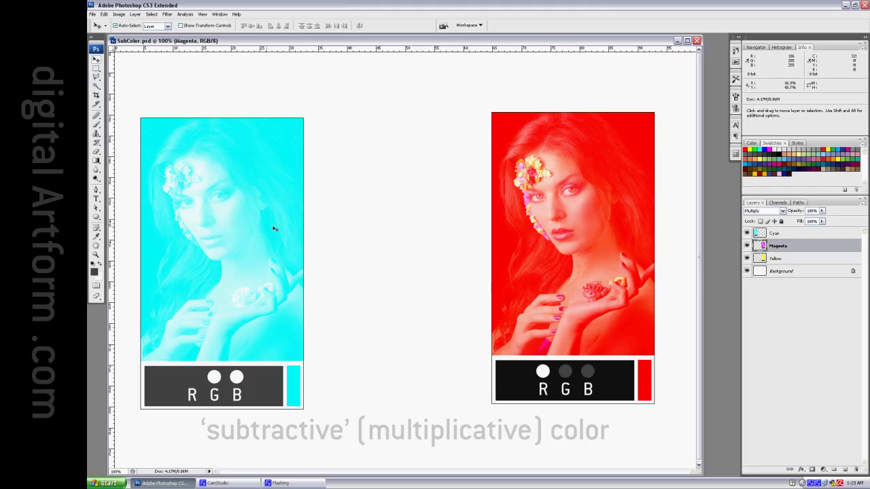
{"action": "left_click", "coordinate": [189, 250]}
{"action": "left_click_drag", "start_coordinate": [189, 251], "coordinate": [539, 244]}
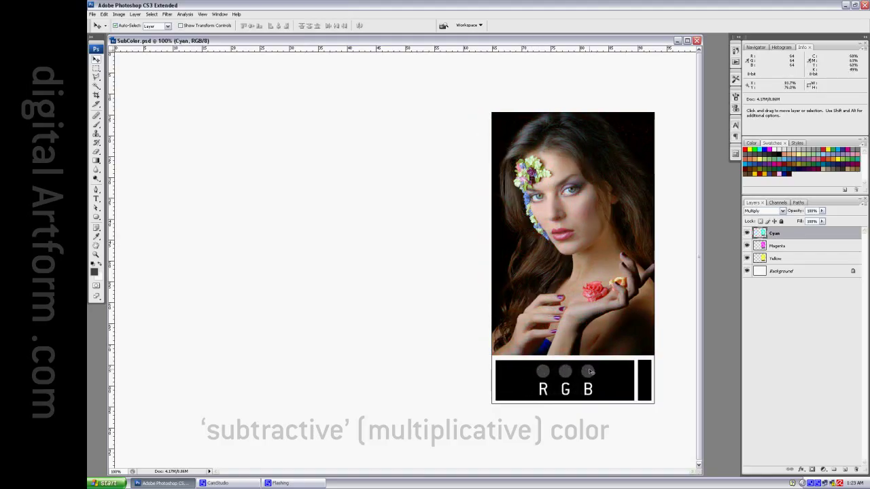